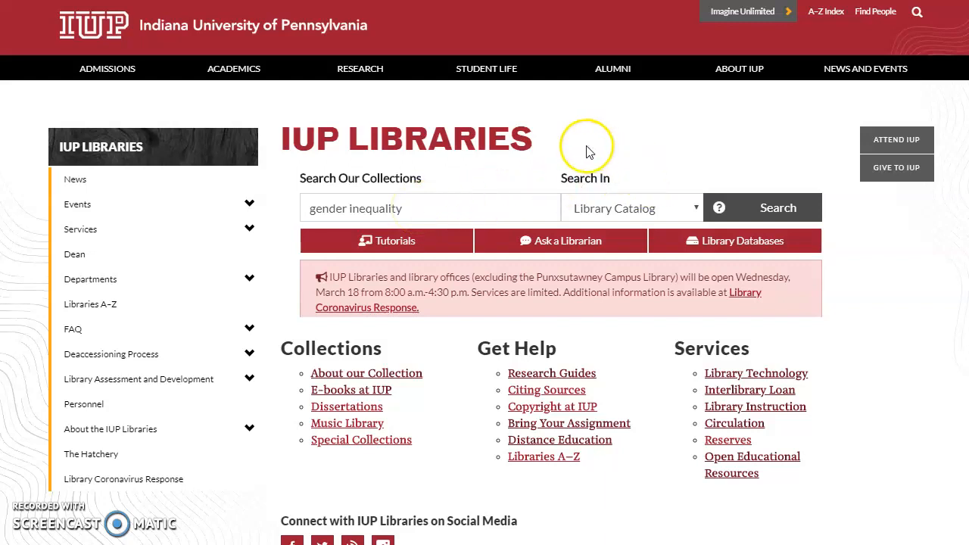
Step: Search the Library Catalog for 'gender inequality', returning 622 results
left_click(699, 214)
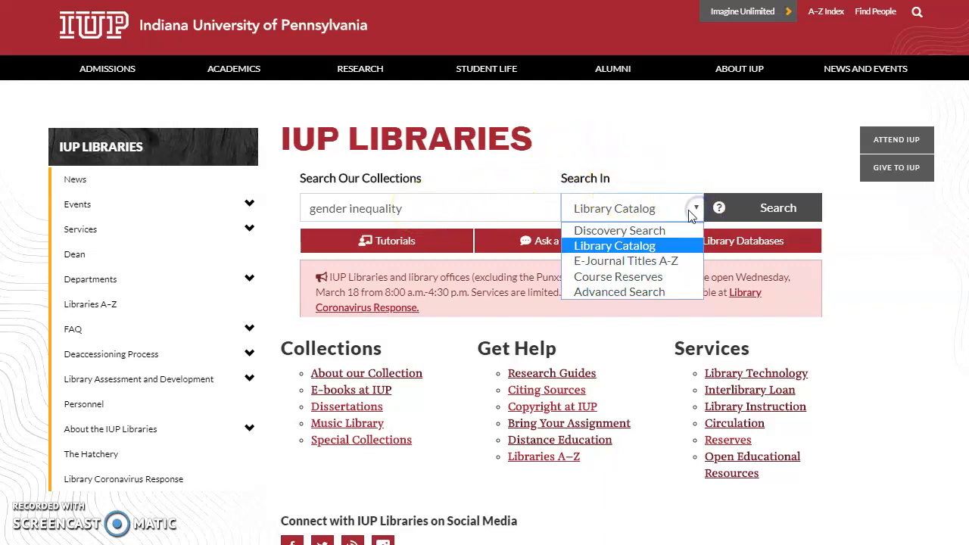
left_click(626, 247)
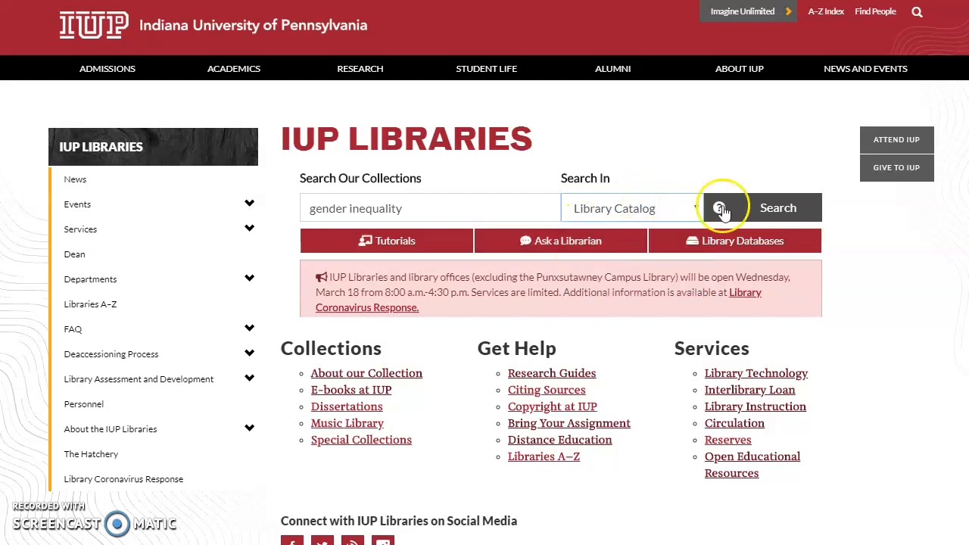
left_click(774, 204)
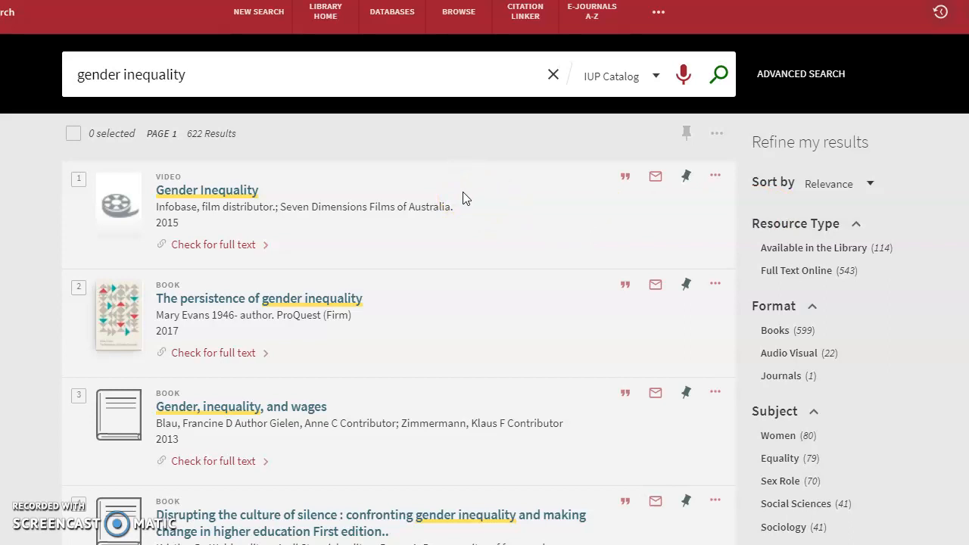
Step: Filter the results by Audio Visual and Full Text Online, leaving 22 videos
mouse_move(869, 338)
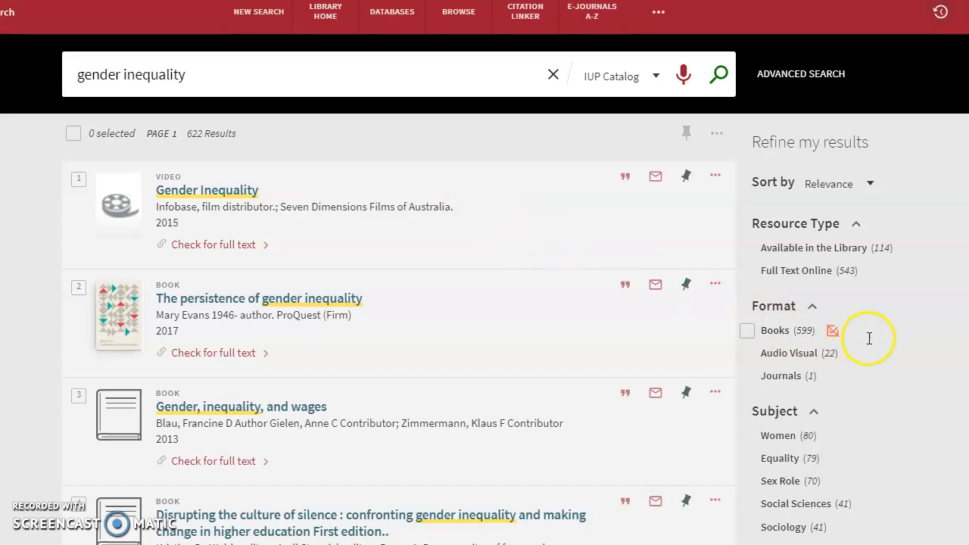
left_click(786, 353)
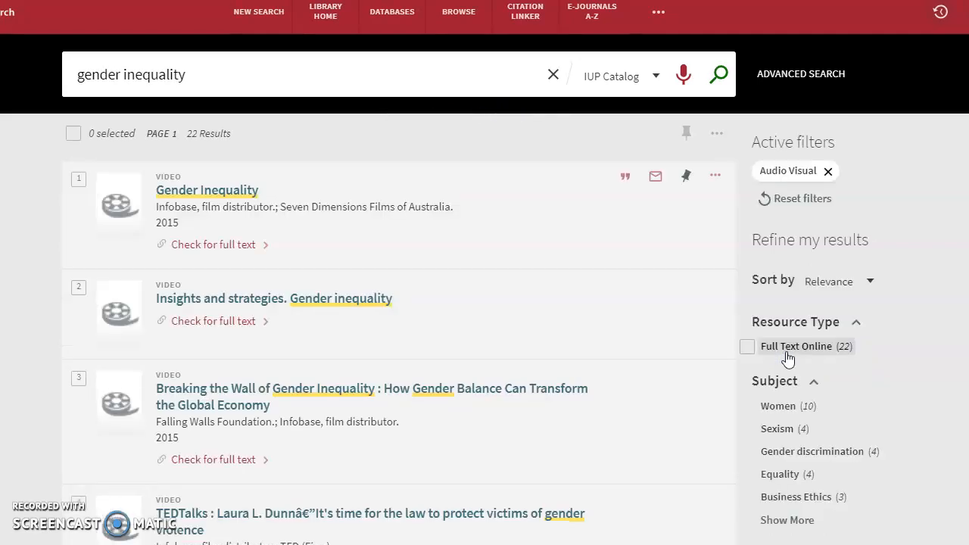
mouse_move(788, 353)
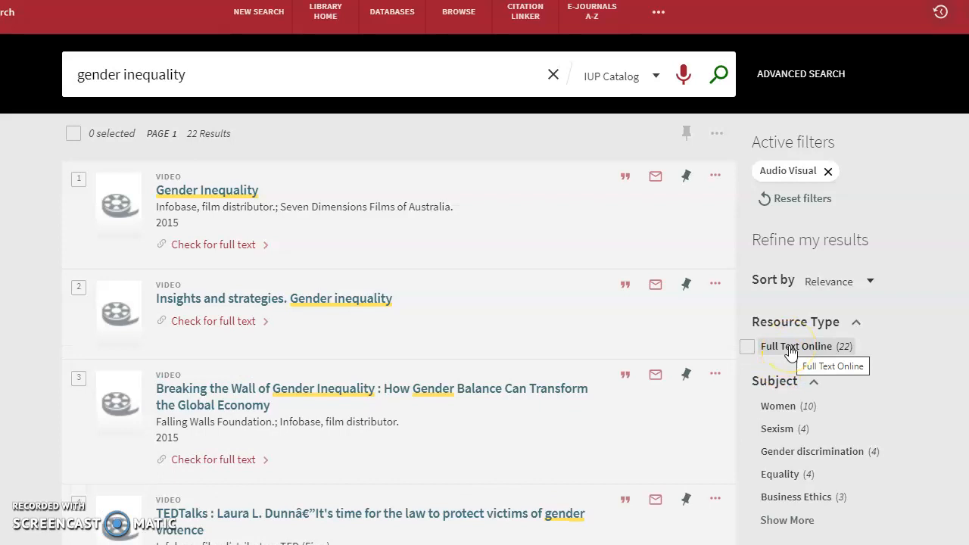
left_click(790, 346)
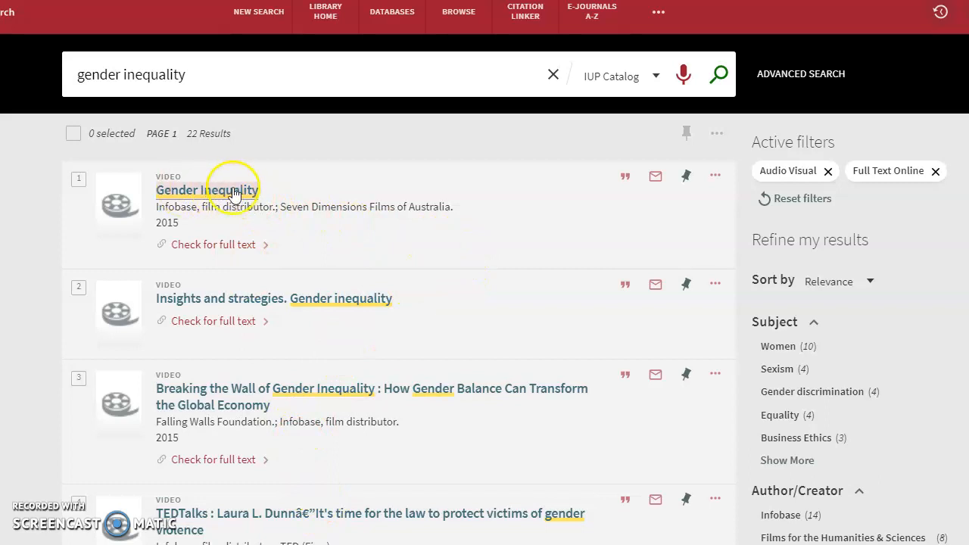
Step: Open the 2015 'Gender Inequality' video record and follow its Films on Demand Local Collection link
left_click(196, 191)
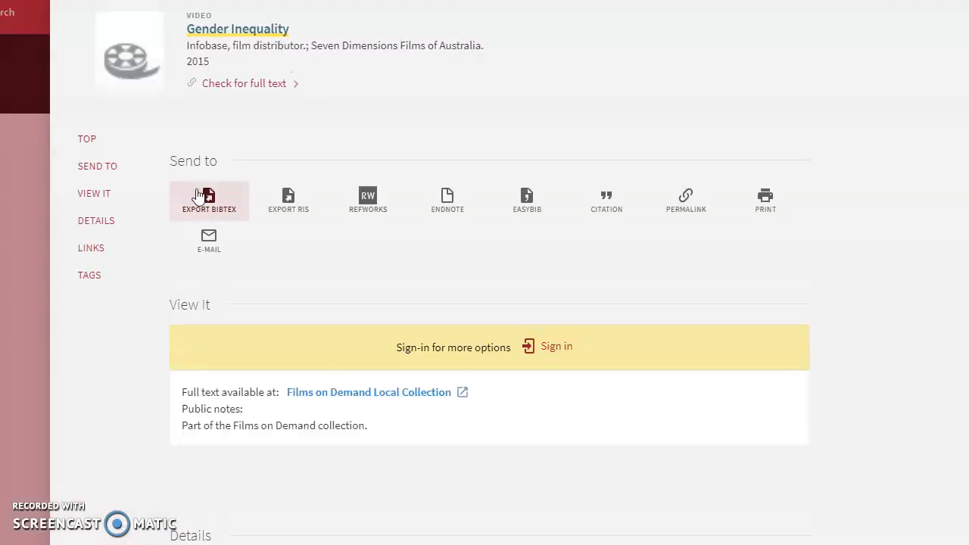
scroll(709, 315, "down", 2)
scroll(708, 315, "down", 5)
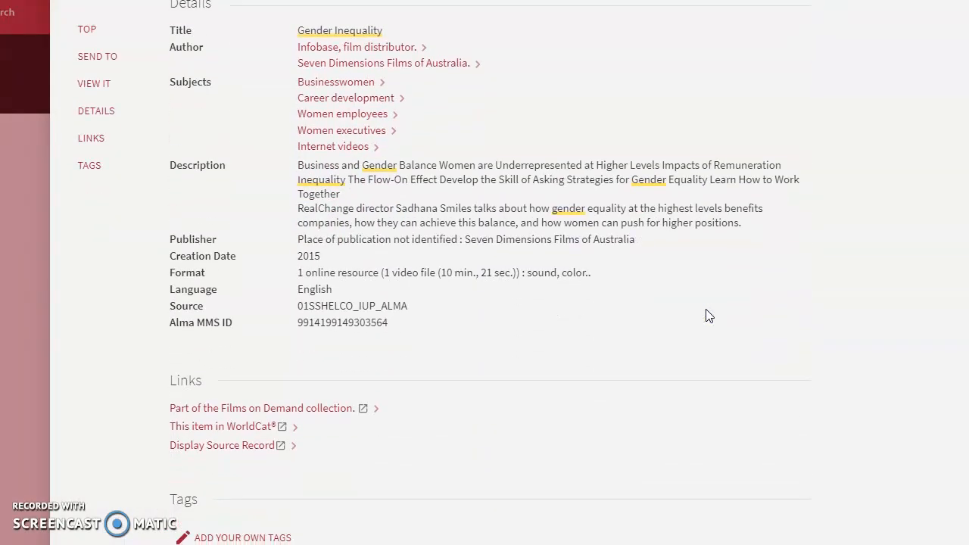
scroll(709, 316, "up", 6)
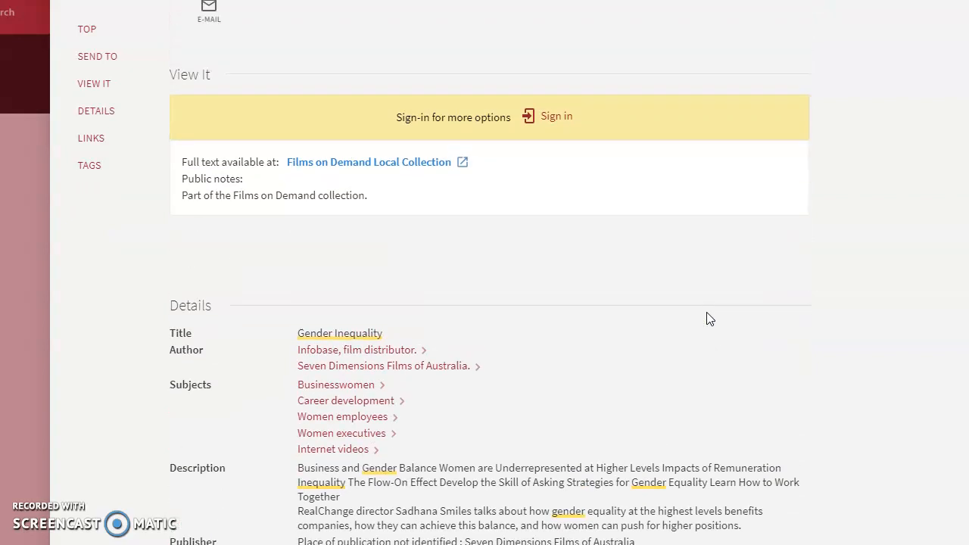
scroll(709, 318, "up", 1)
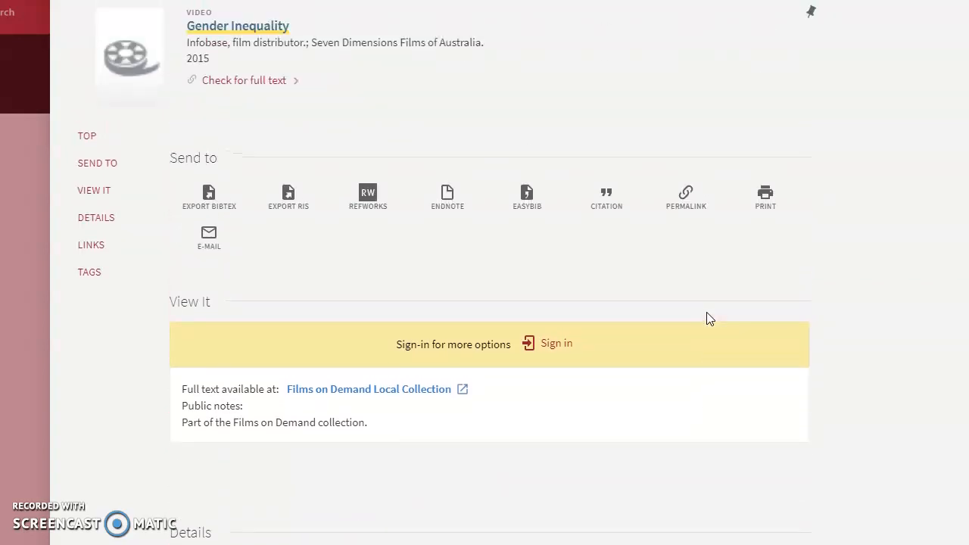
left_click(351, 391)
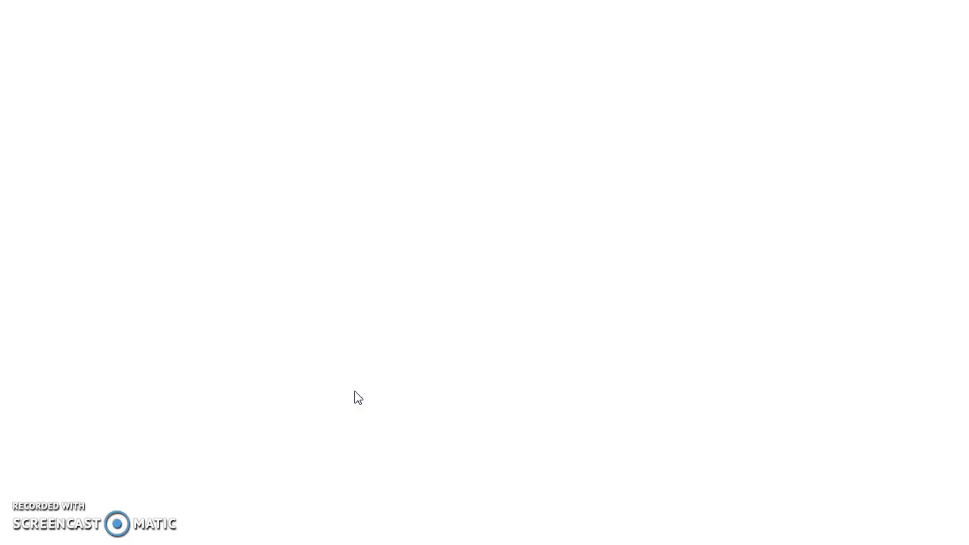
Step: Copy the video's Record URL from the Share dialog's Embed/Link tab, then close the dialog
left_click(300, 389)
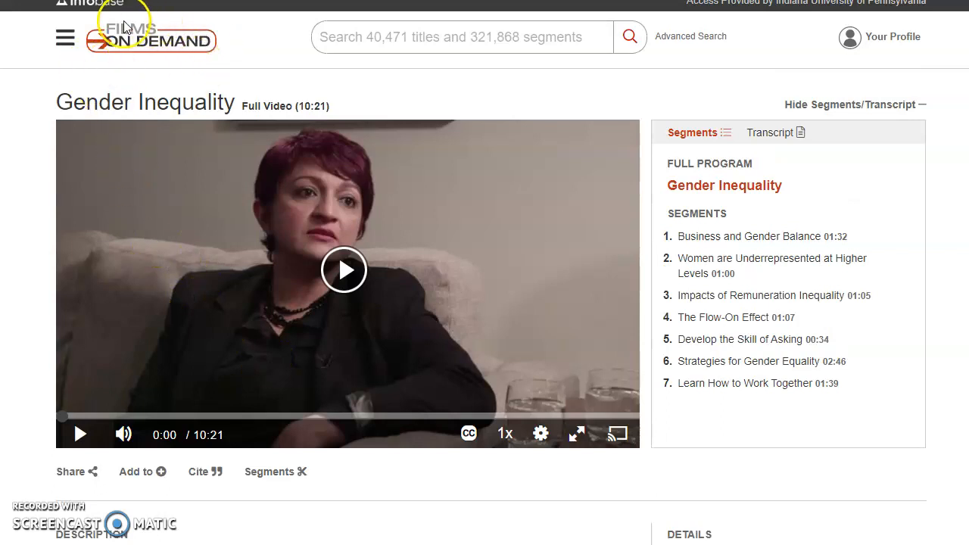
left_click(23, 163)
left_click(89, 474)
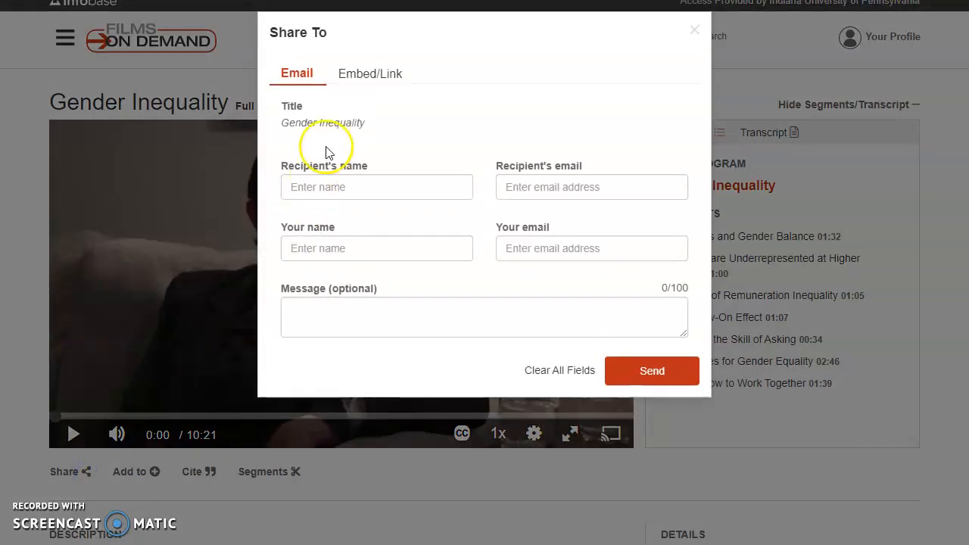
left_click(377, 86)
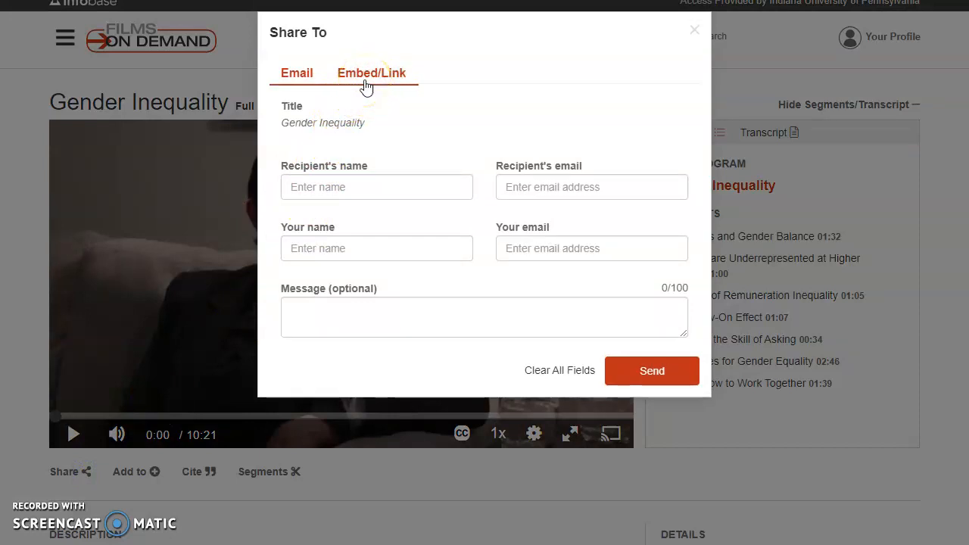
left_click(380, 77)
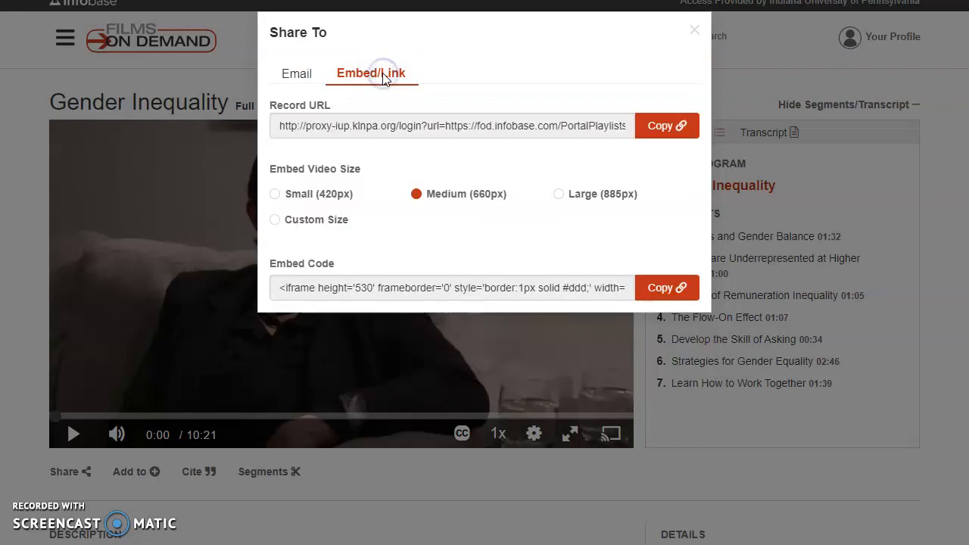
left_click(282, 126)
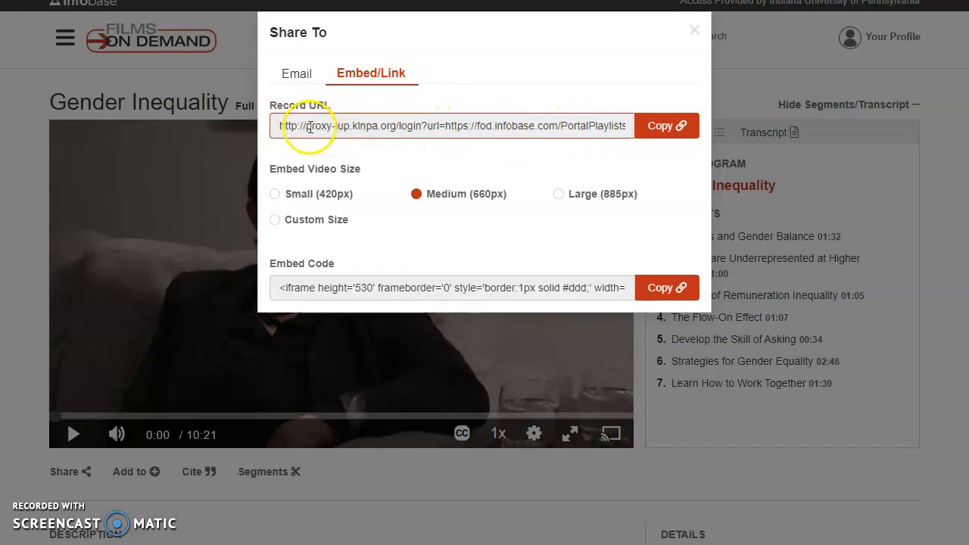
left_click_drag(306, 126, 386, 129)
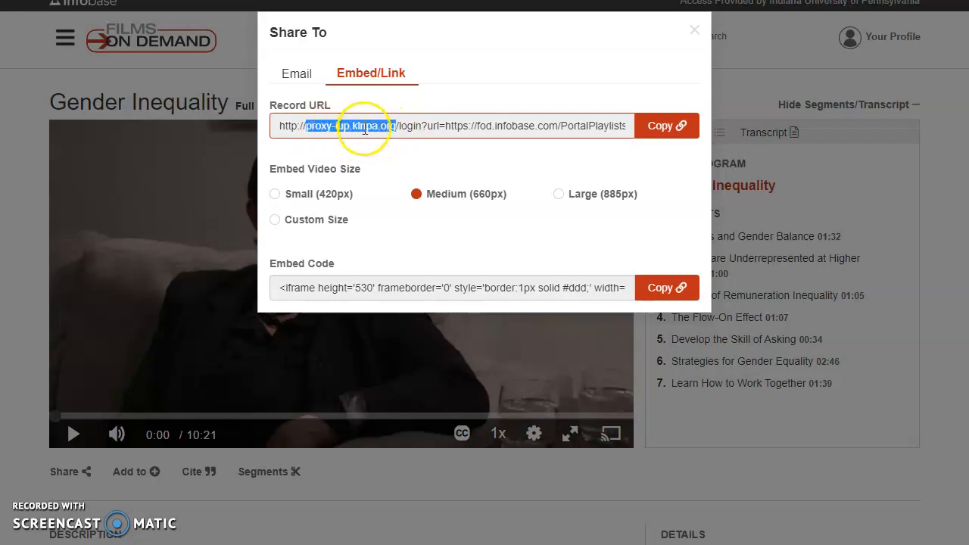
left_click(445, 127)
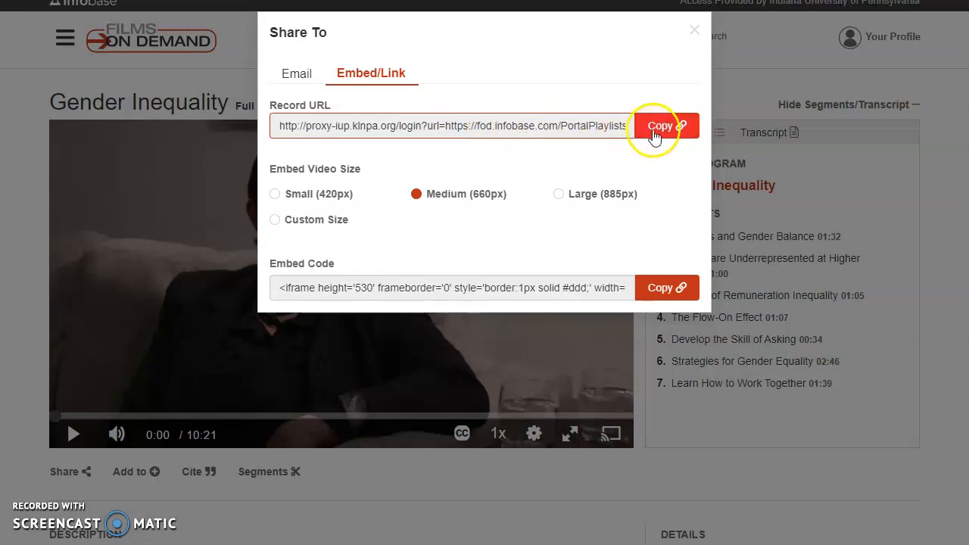
left_click(666, 127)
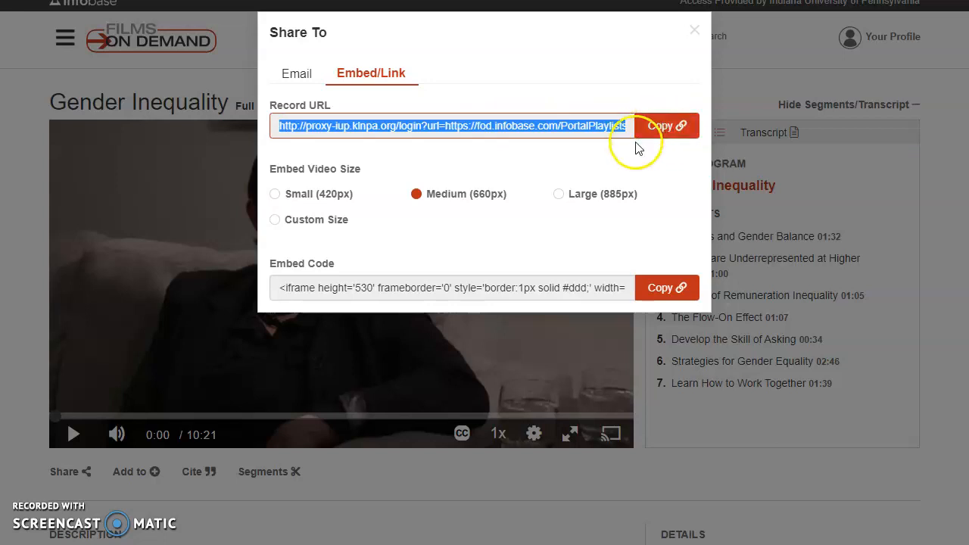
left_click(696, 32)
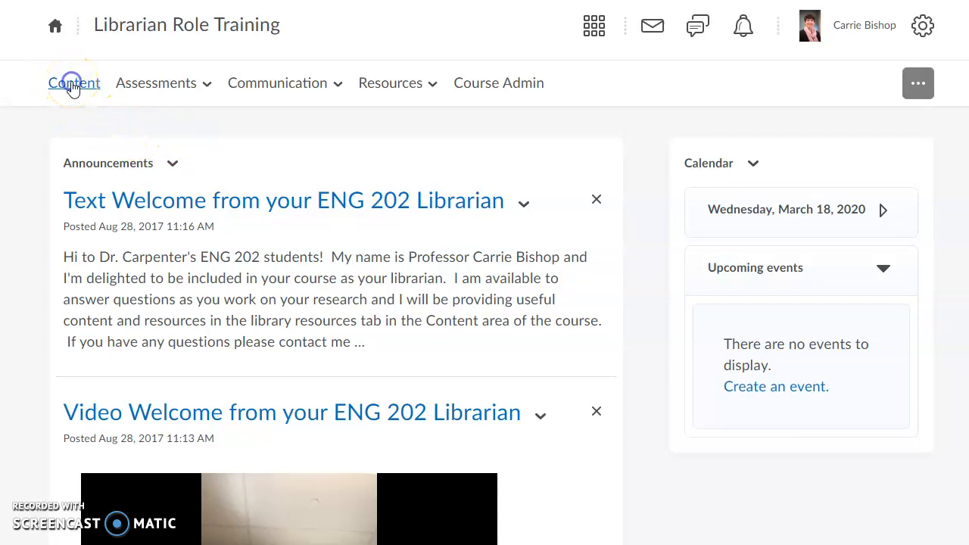
Step: Create a 'Gender Inequality video' link in Content with the pasted Films on Demand URL
left_click(72, 87)
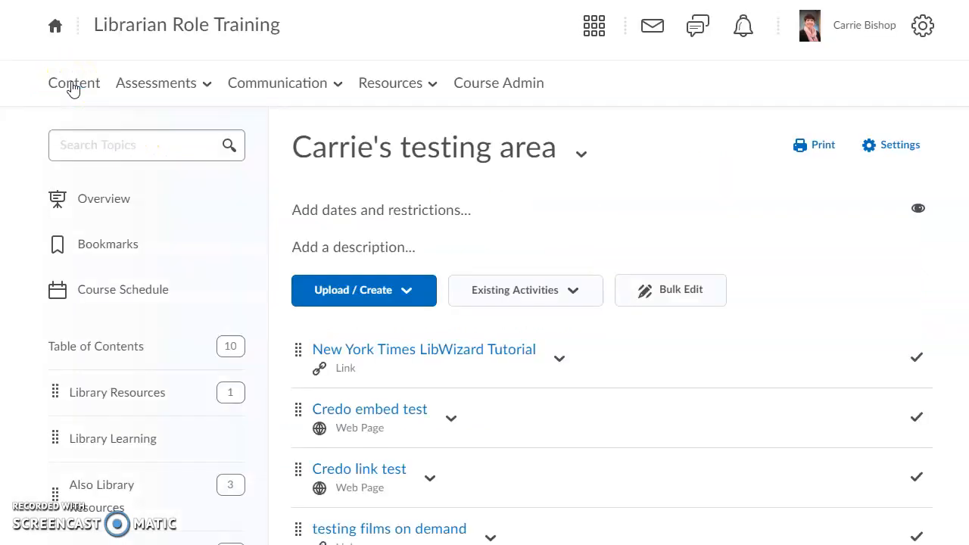
left_click(407, 293)
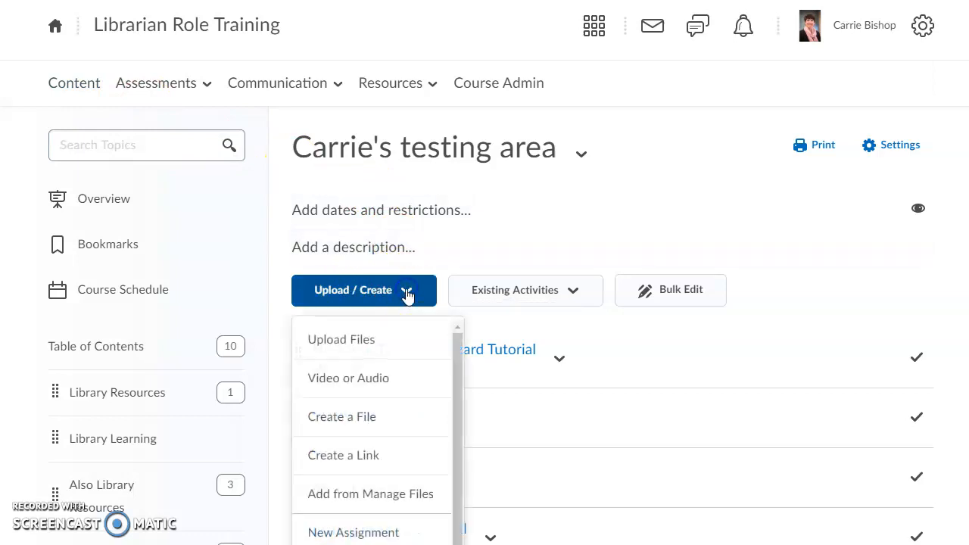
left_click(365, 458)
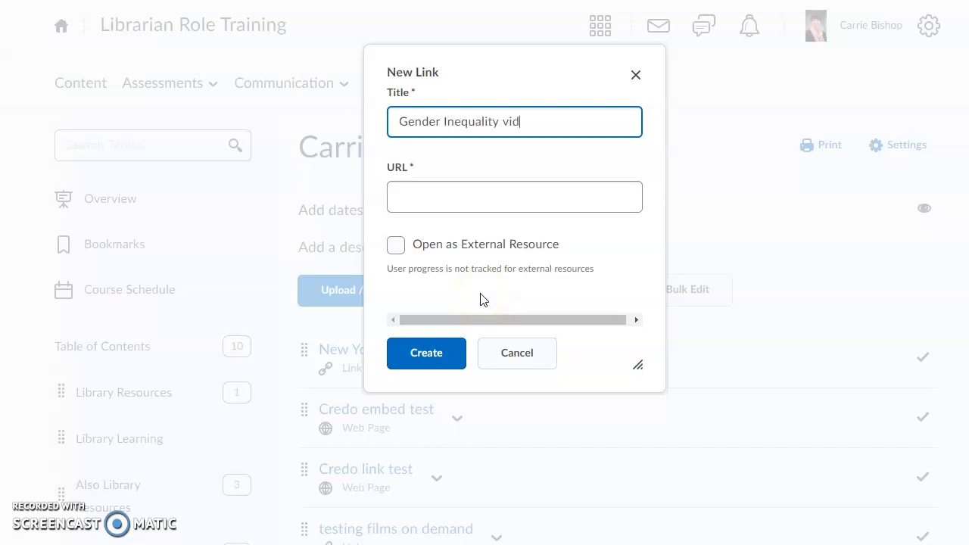
left_click(452, 200)
right_click(454, 201)
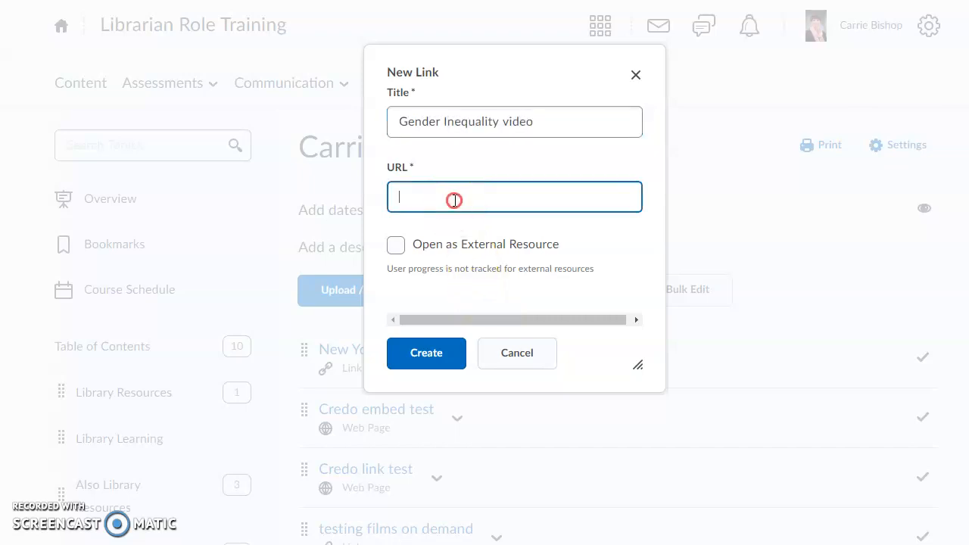
left_click(497, 317)
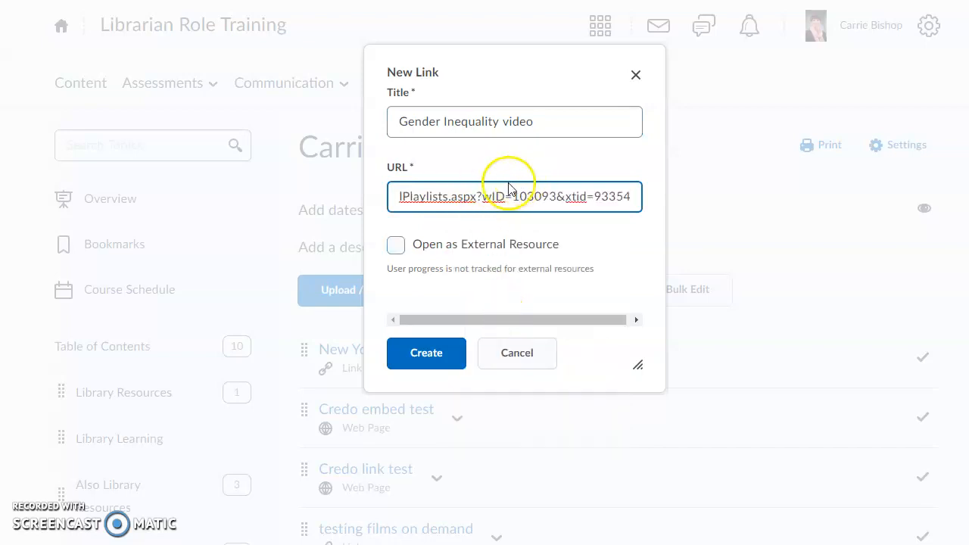
key("Home")
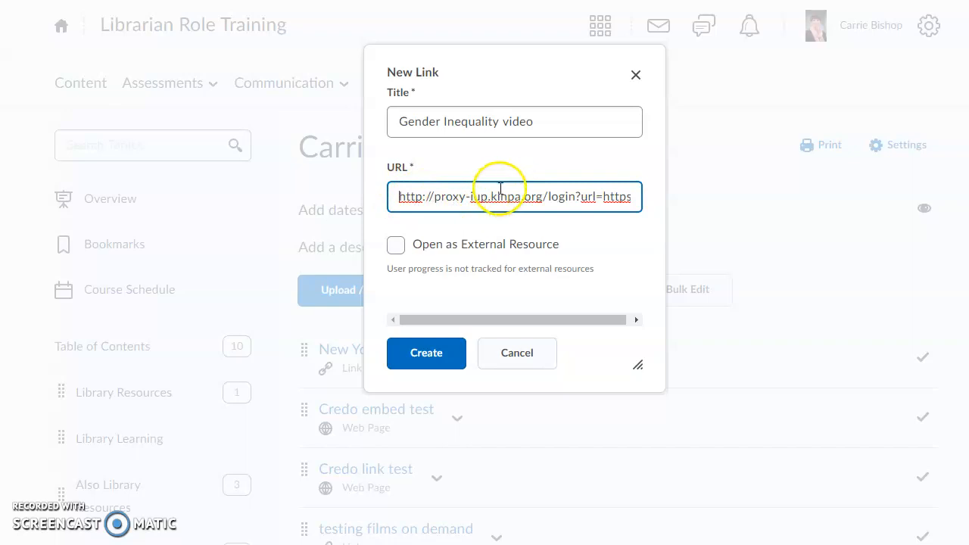
left_click(424, 353)
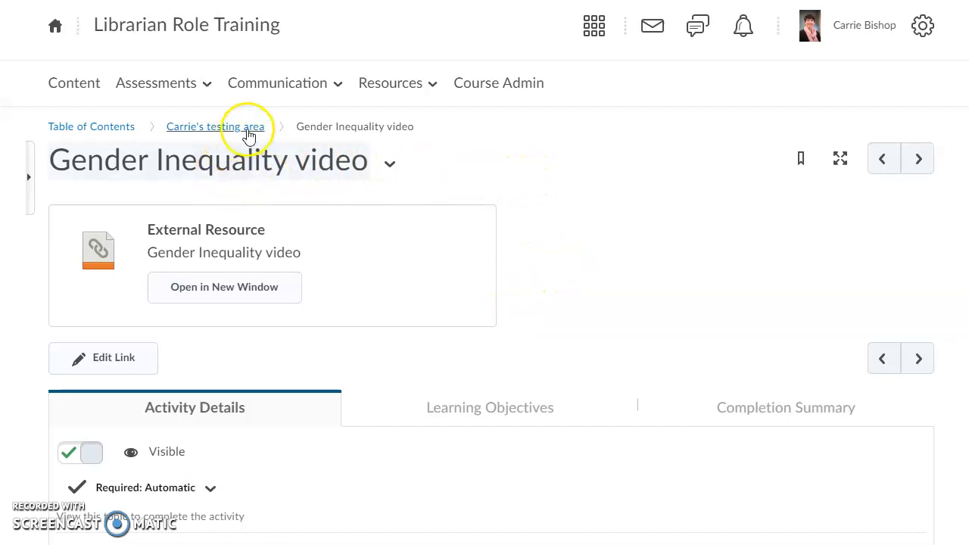
Step: From the testing-area module, open the Gender Inequality video link to load the 10:21 video
left_click(206, 127)
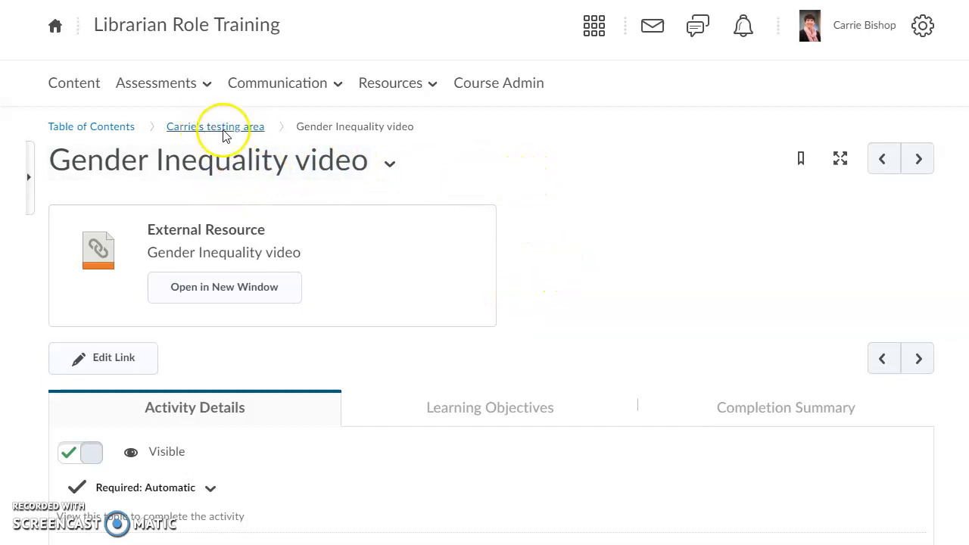
scroll(611, 205, "down", 1)
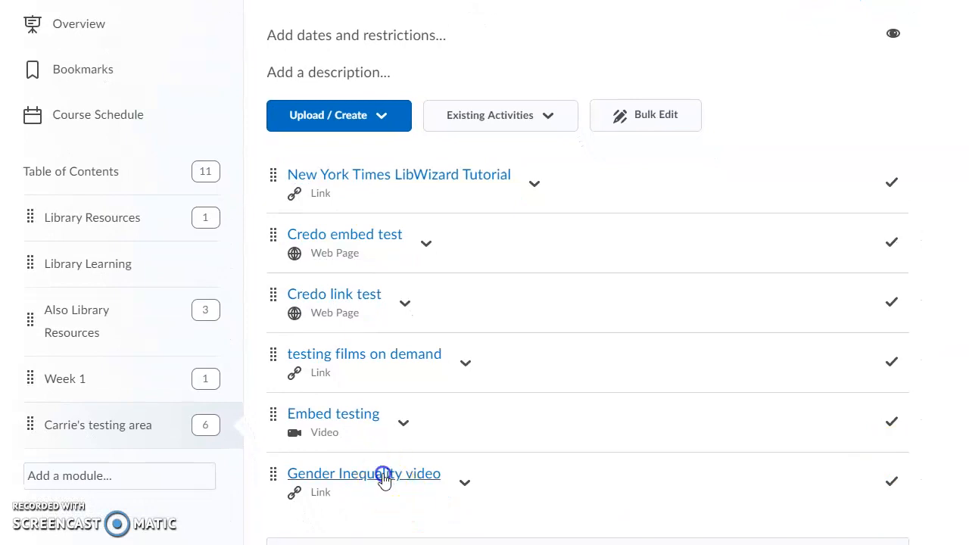
left_click(383, 474)
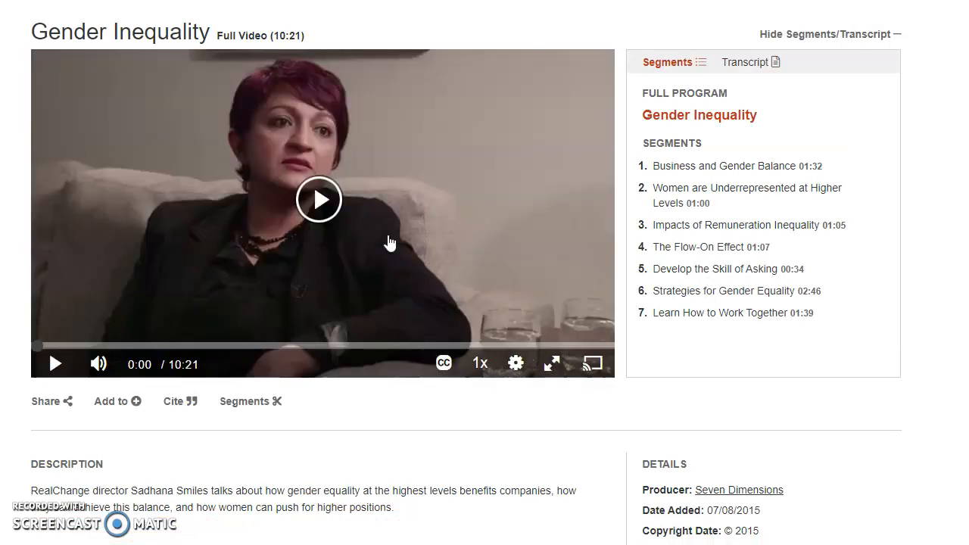
left_click(389, 220)
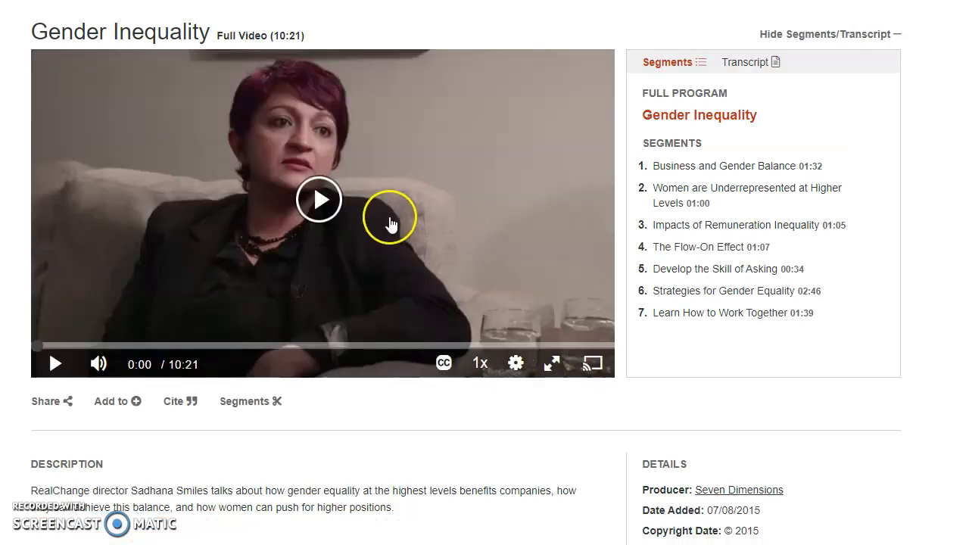